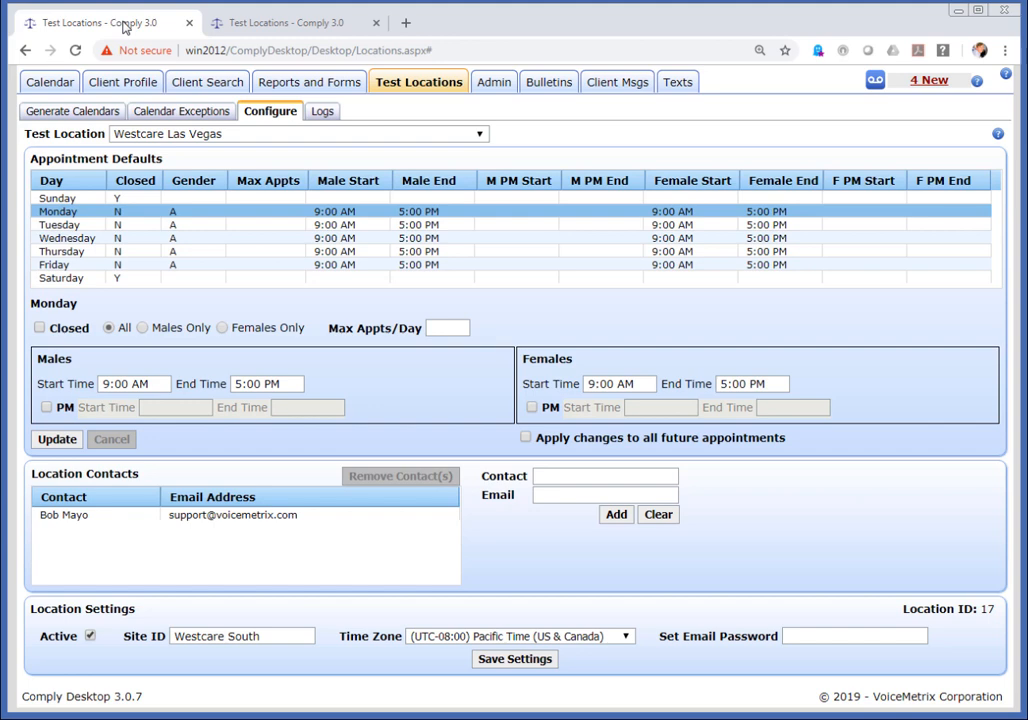
Add a calendar exception for Westcare Las Vegas that marks the location closed on 3/13/2019
click(307, 30)
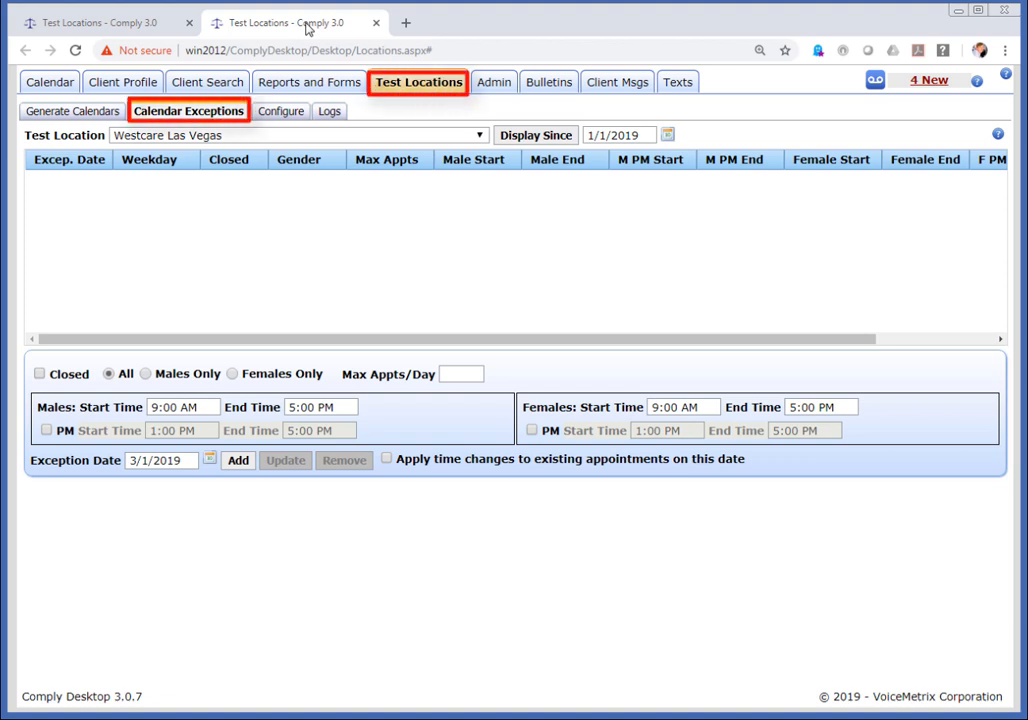
click(378, 140)
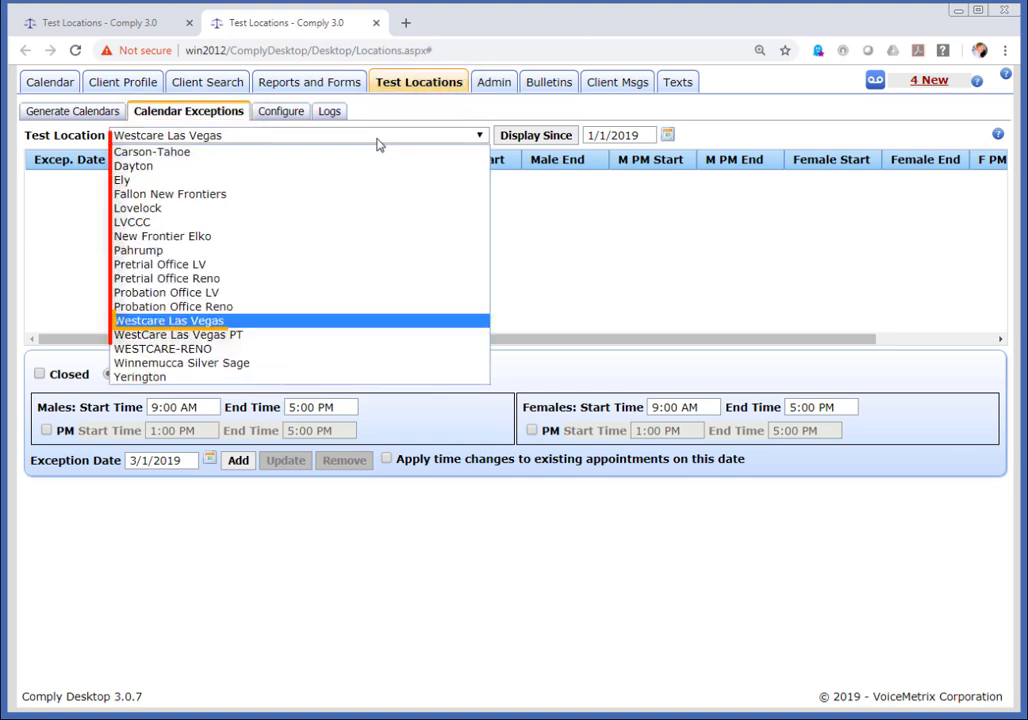
click(378, 140)
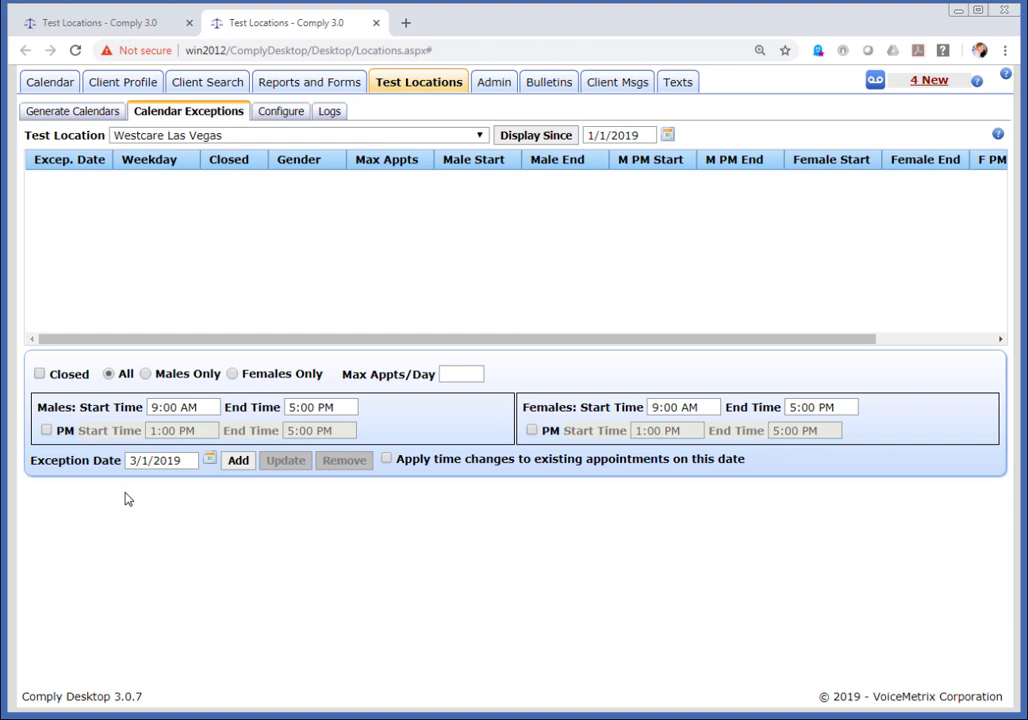
click(209, 460)
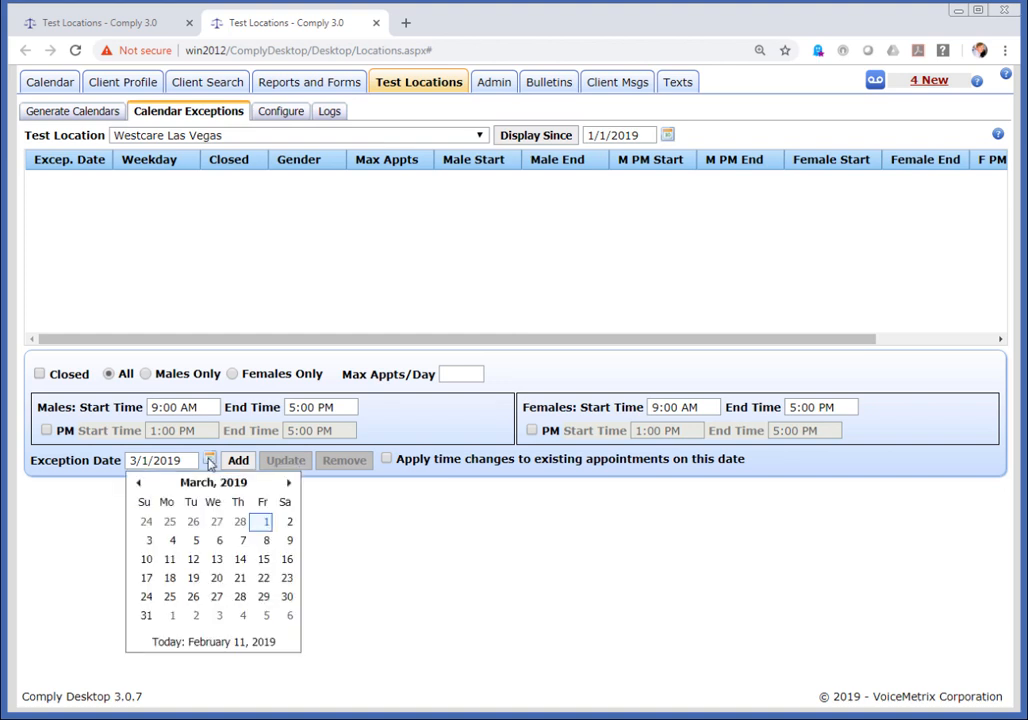
click(216, 563)
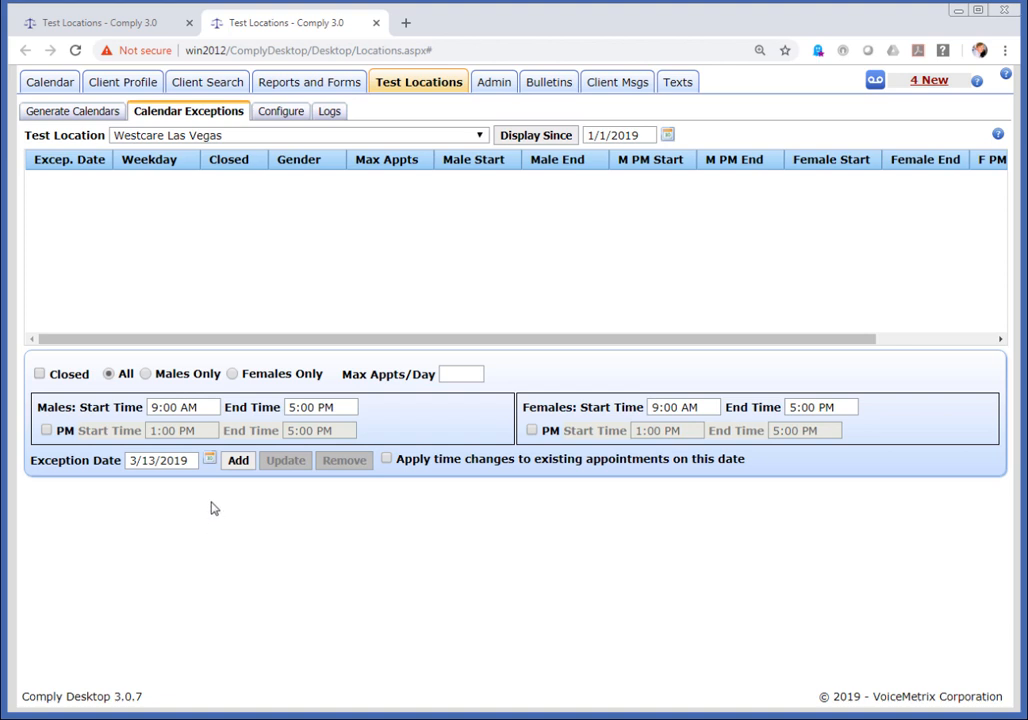
click(40, 374)
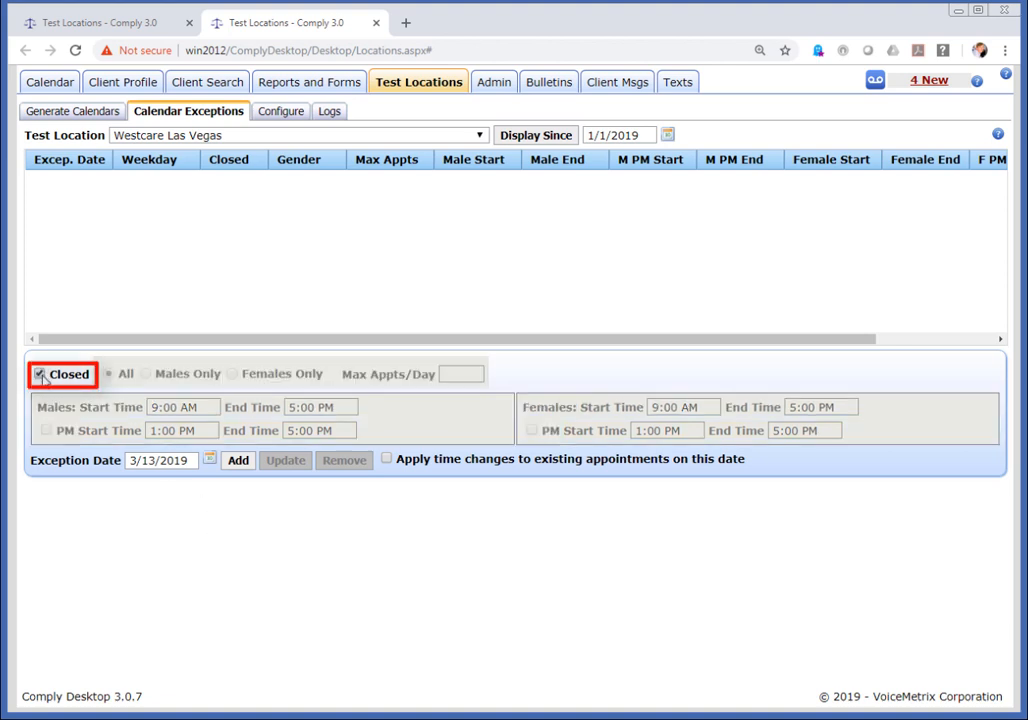
click(238, 461)
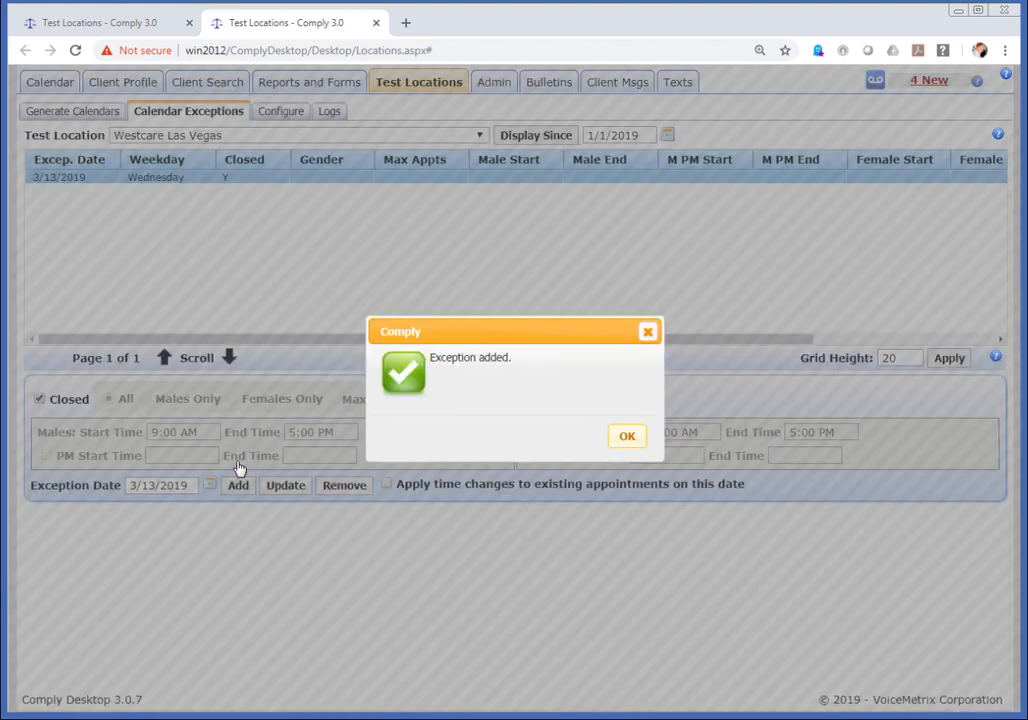
click(625, 440)
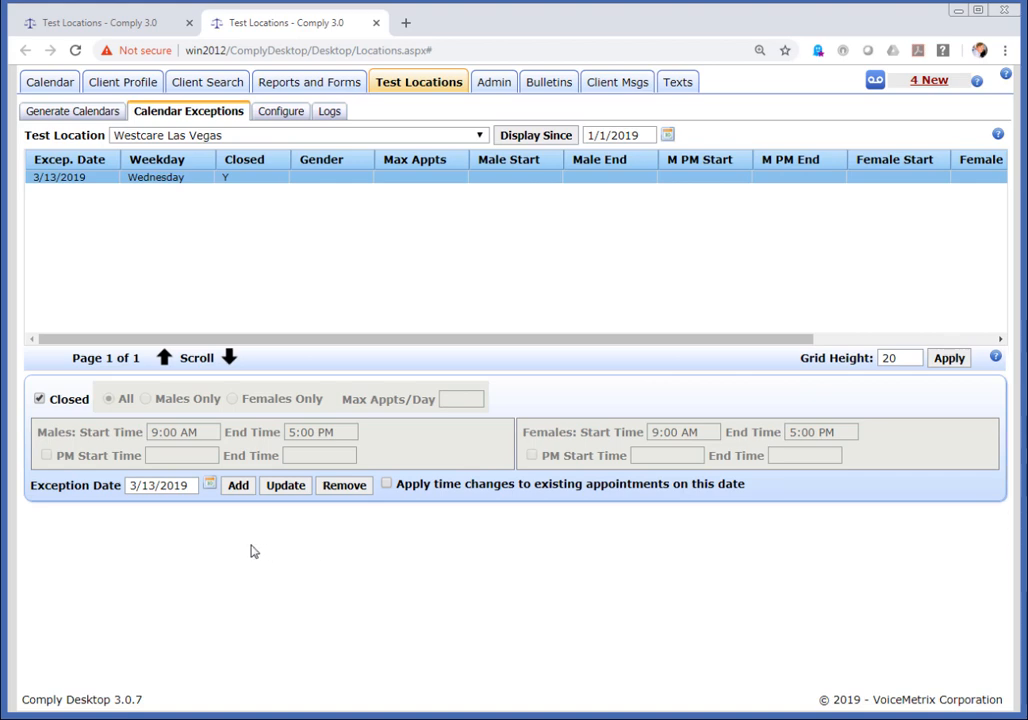
Add an open calendar exception for 3/14/2019 at Westcare Las Vegas with male and female start times of 1:00 PM
click(210, 485)
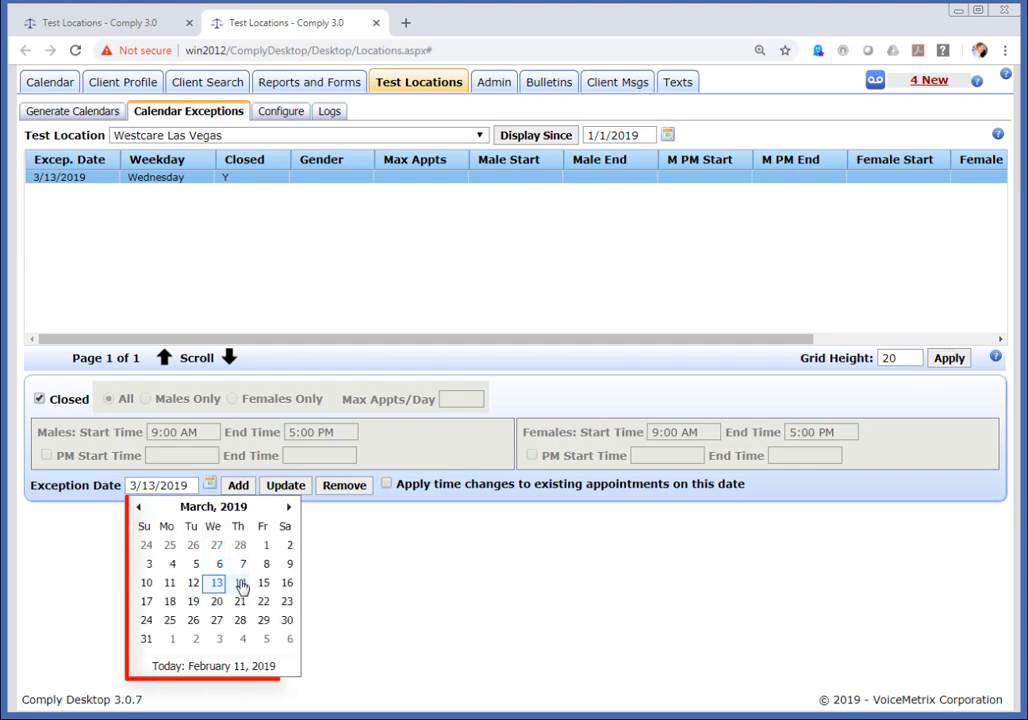
click(240, 583)
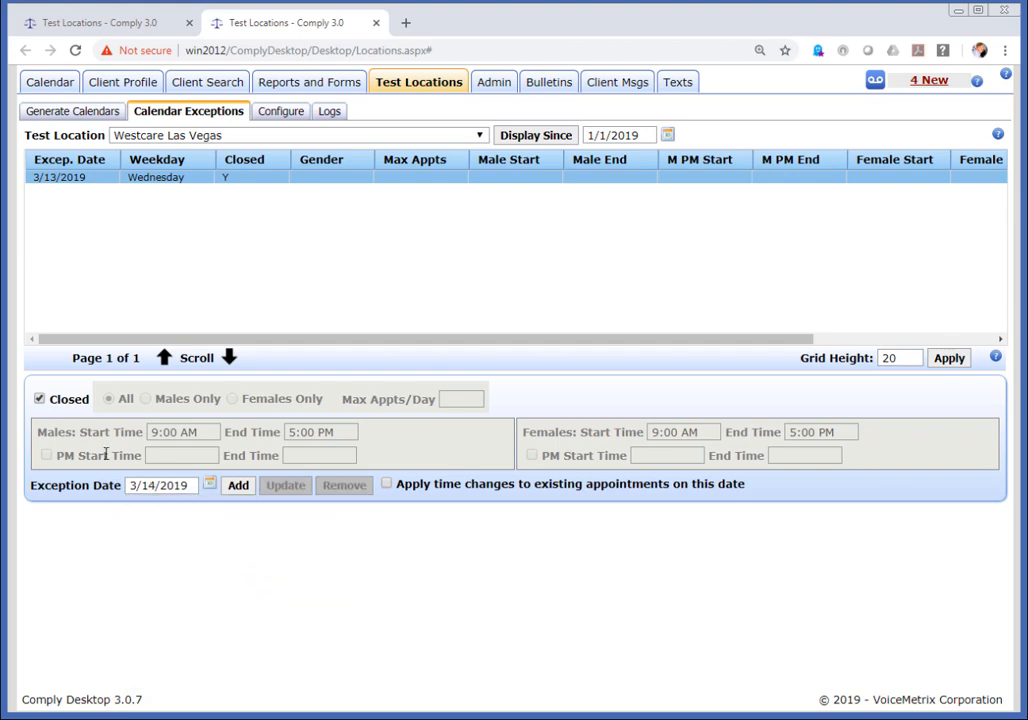
click(40, 400)
drag(198, 432, 81, 428)
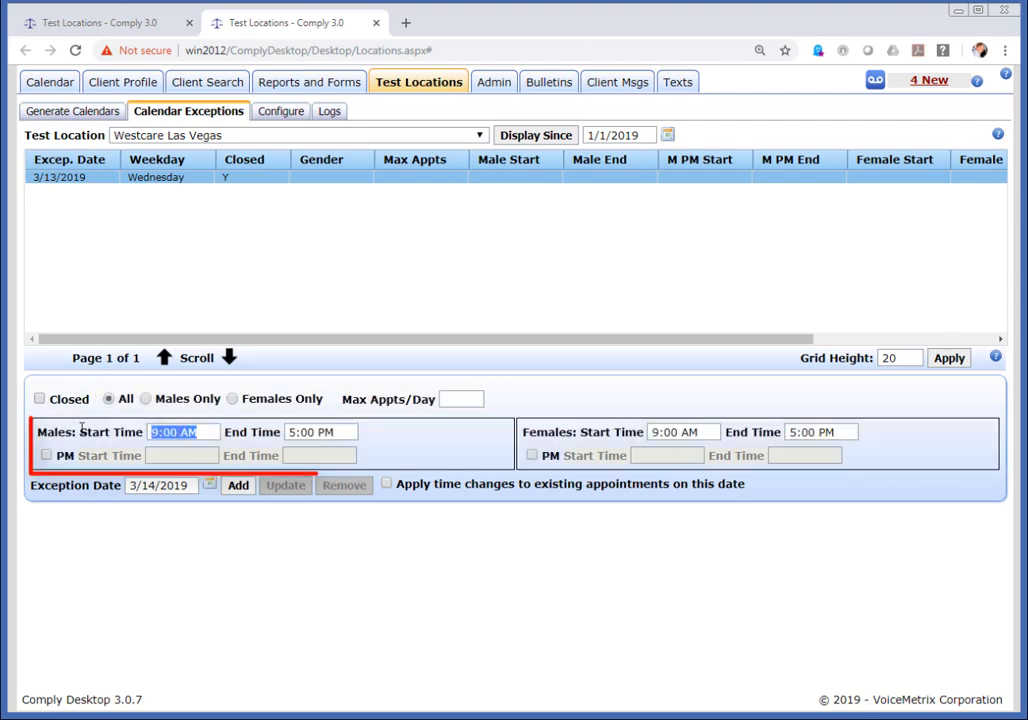
text(1:00pm)
key(Tab)
key(Tab)
key(Tab)
text(1:00pm)
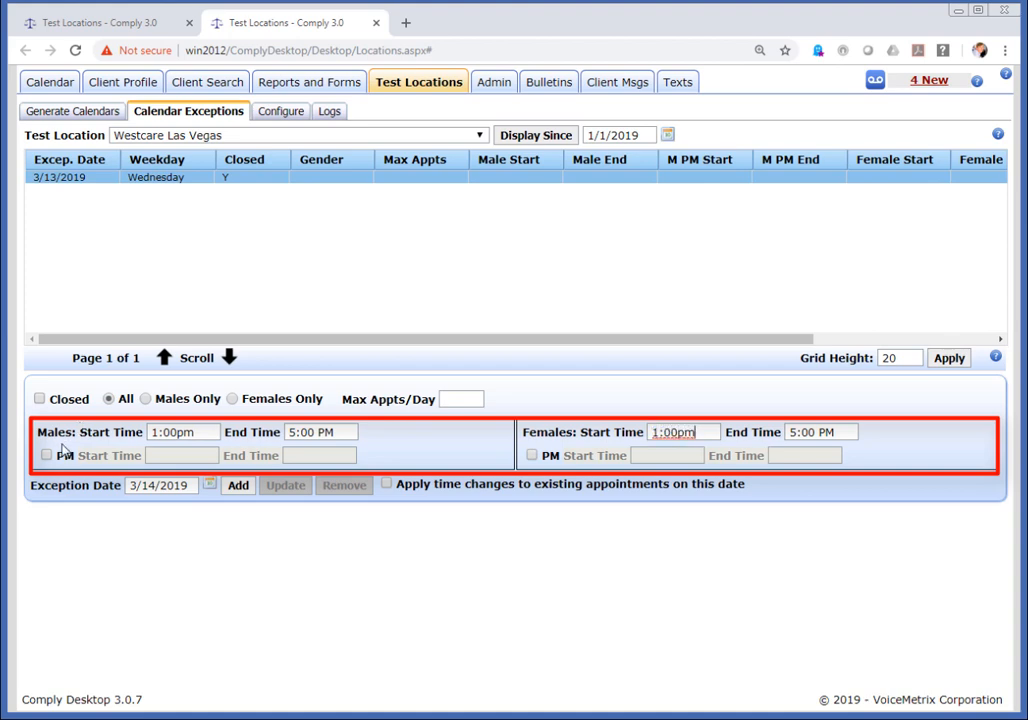
click(238, 485)
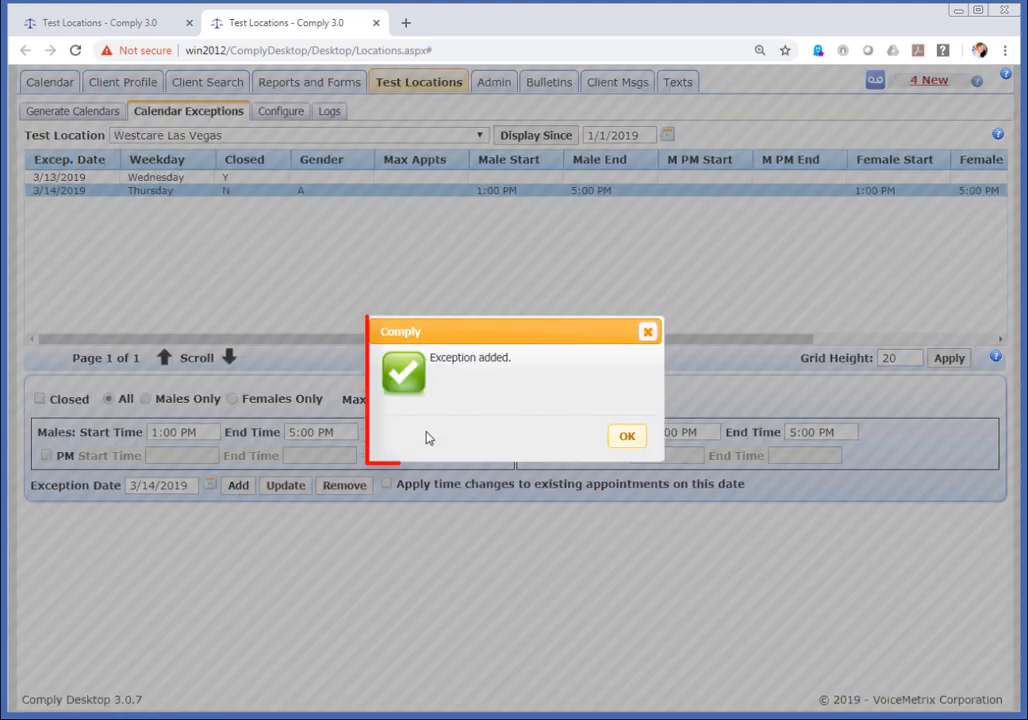
click(626, 436)
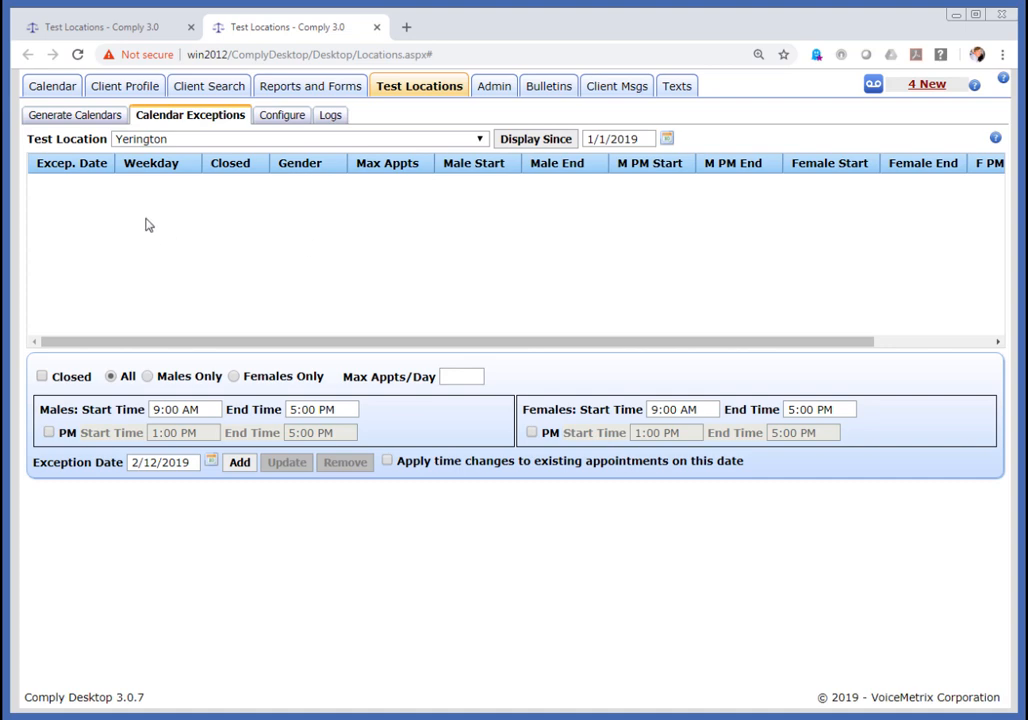
Set Yerington's appointment defaults for Monday through Friday to closed in the location configuration
click(115, 29)
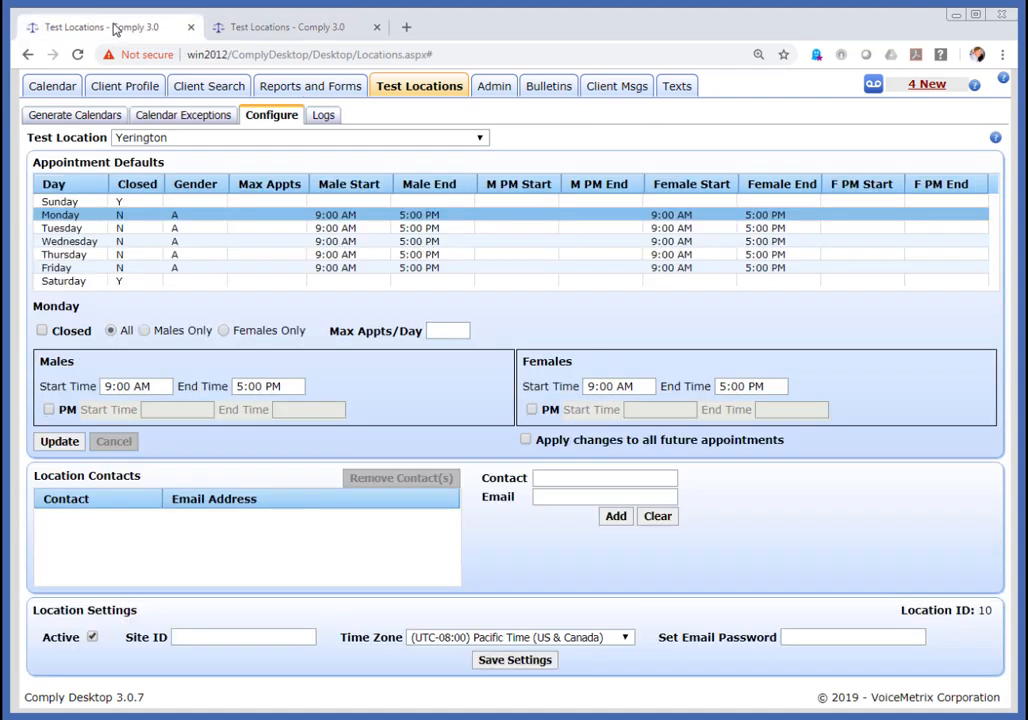
click(205, 138)
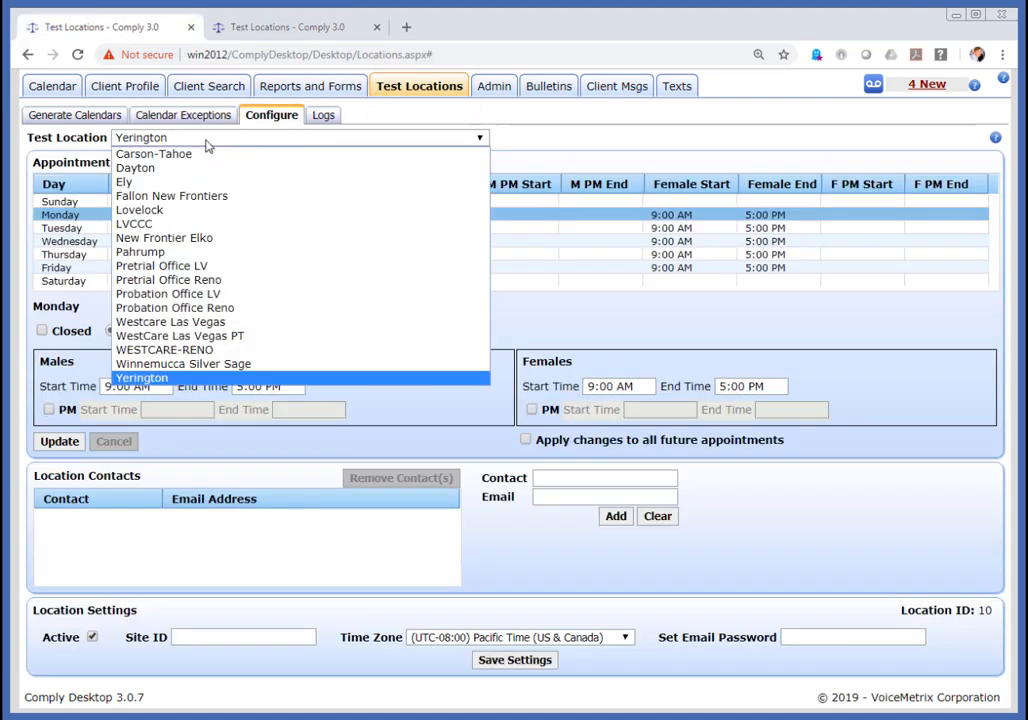
click(205, 142)
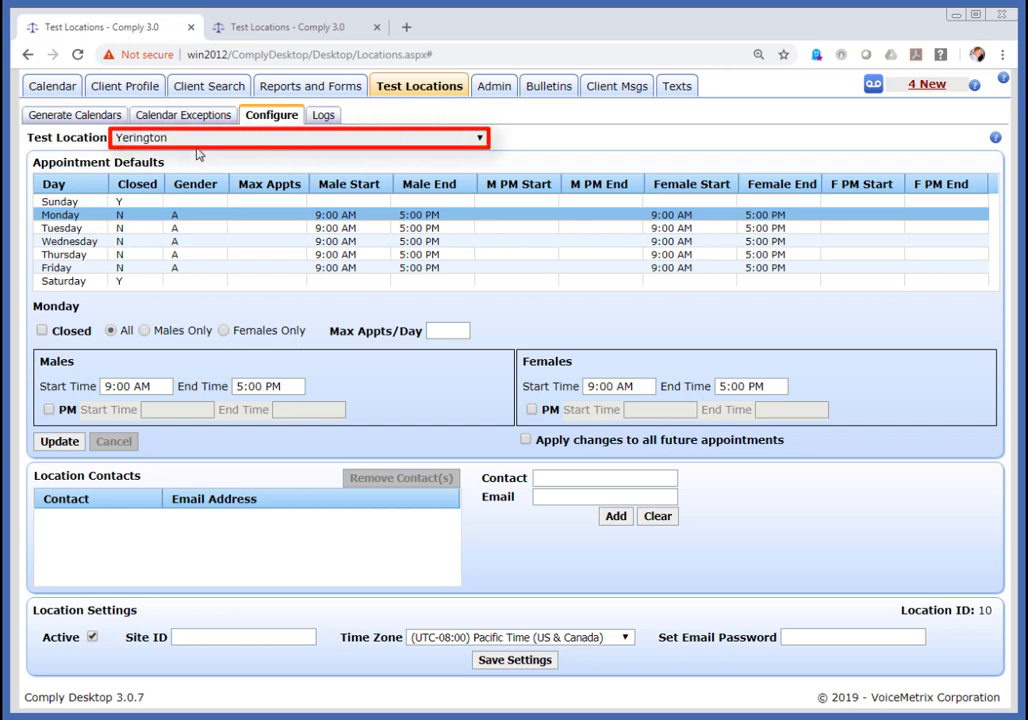
shift+click(148, 270)
click(42, 330)
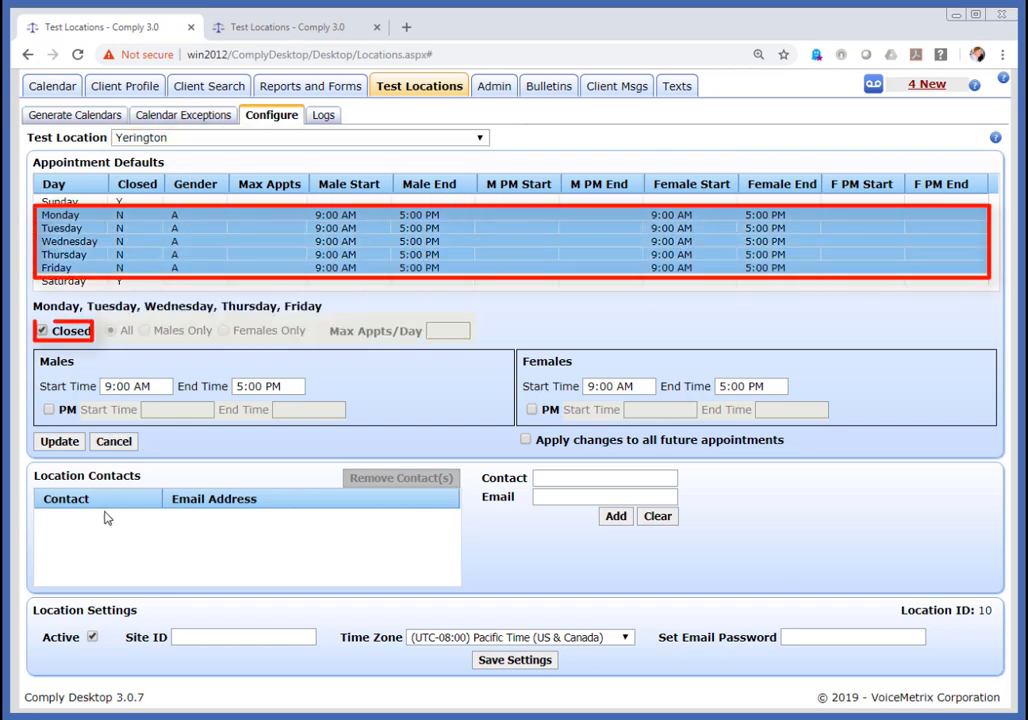
click(55, 441)
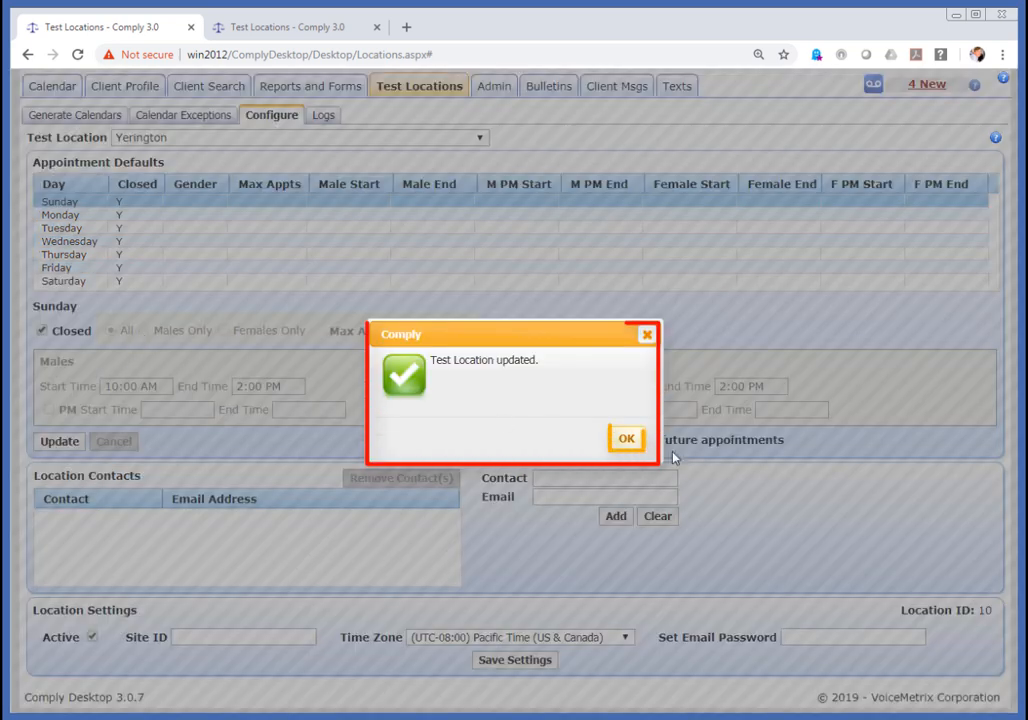
click(628, 440)
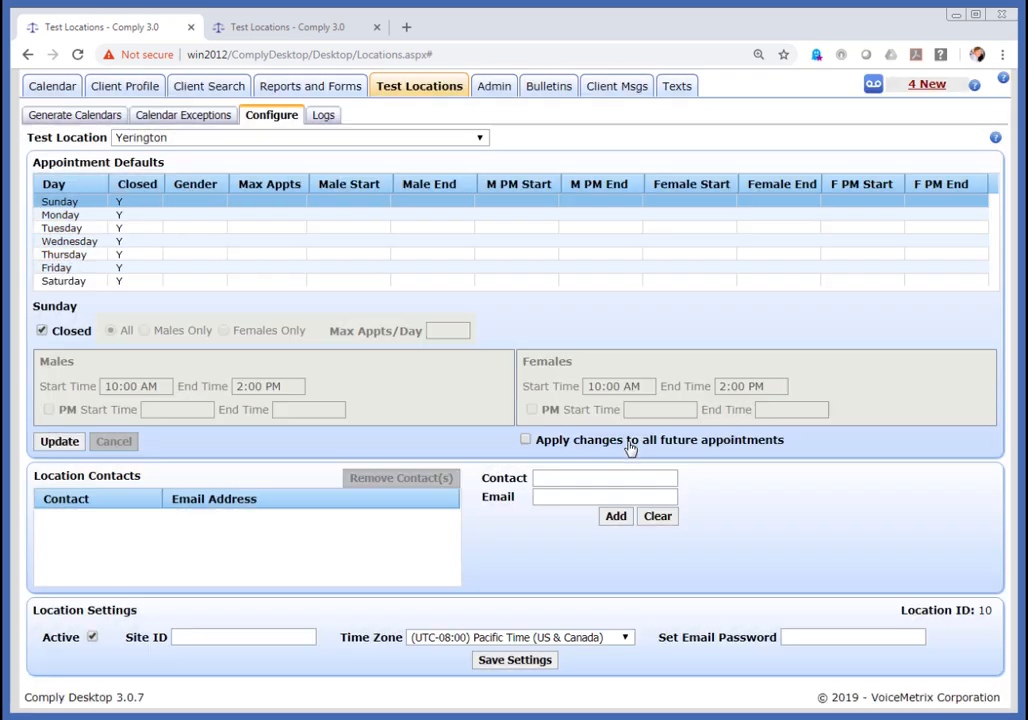
Prepare a Yerington calendar exception for 3/4/2019 with male hours from 10:00 AM to 4:00 PM
click(305, 27)
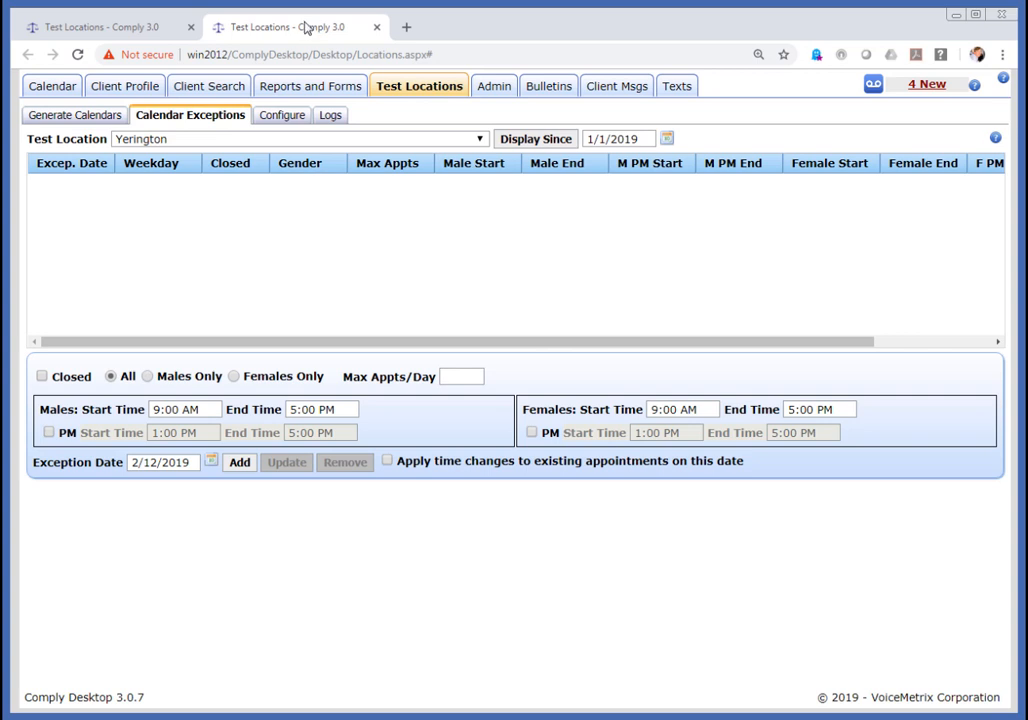
click(212, 463)
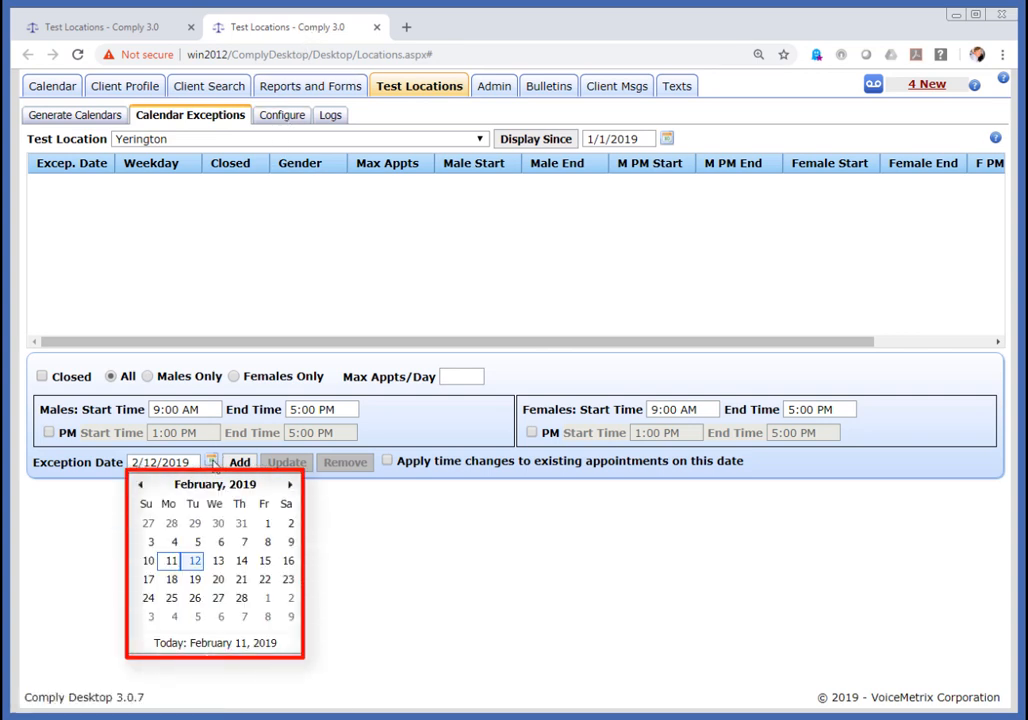
click(290, 485)
click(174, 542)
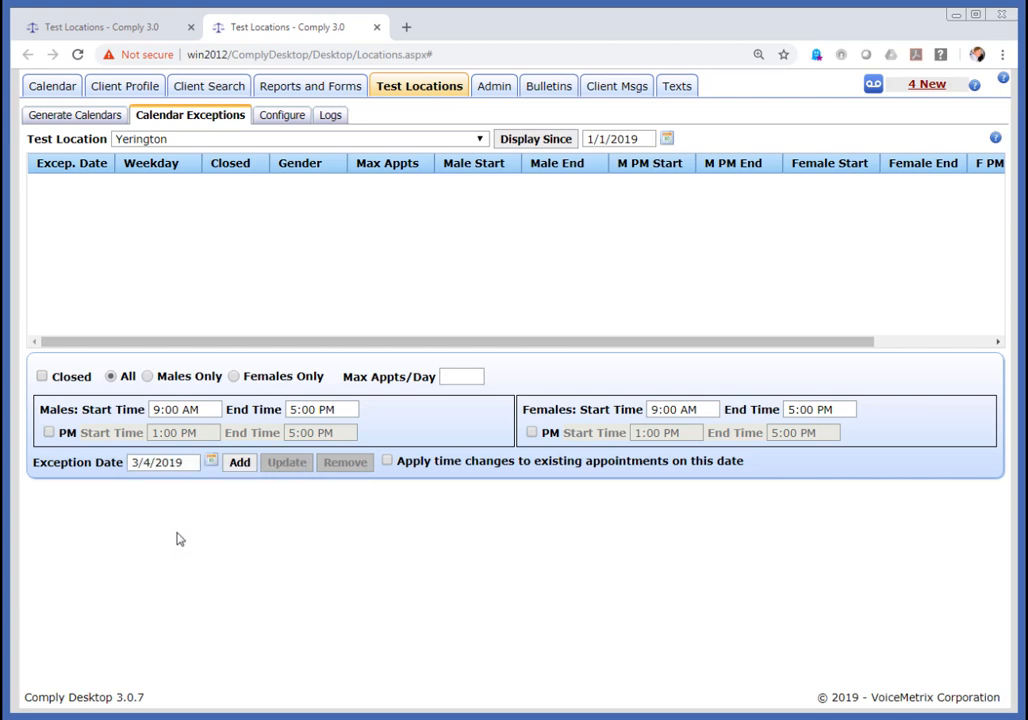
drag(198, 410, 16, 404)
text(1)
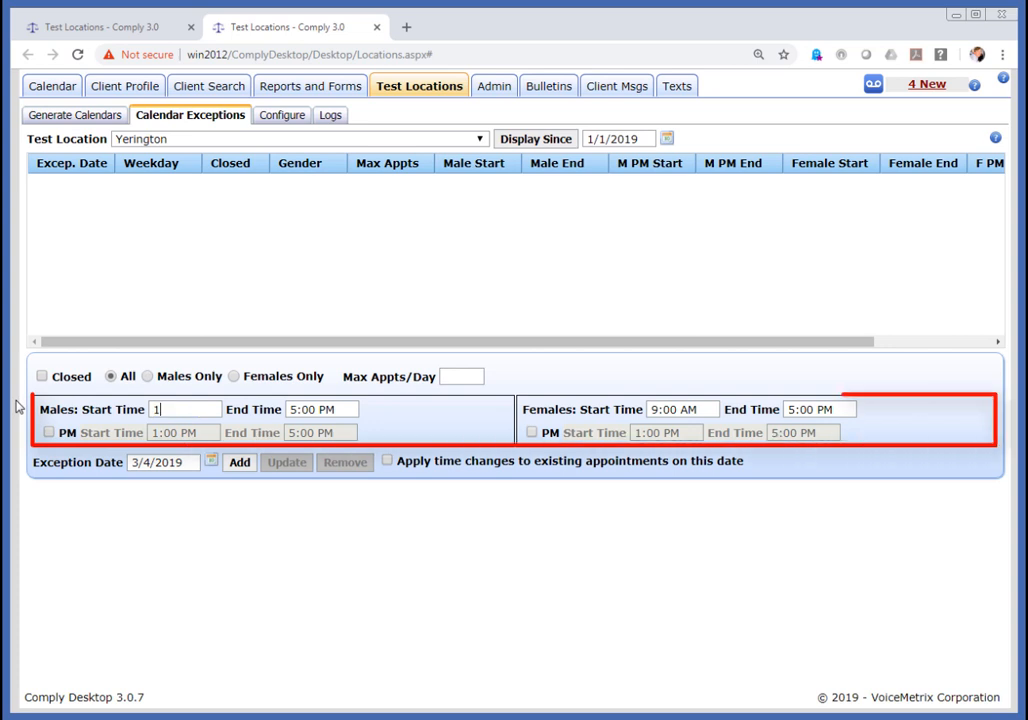
text(0:00am)
key(Tab)
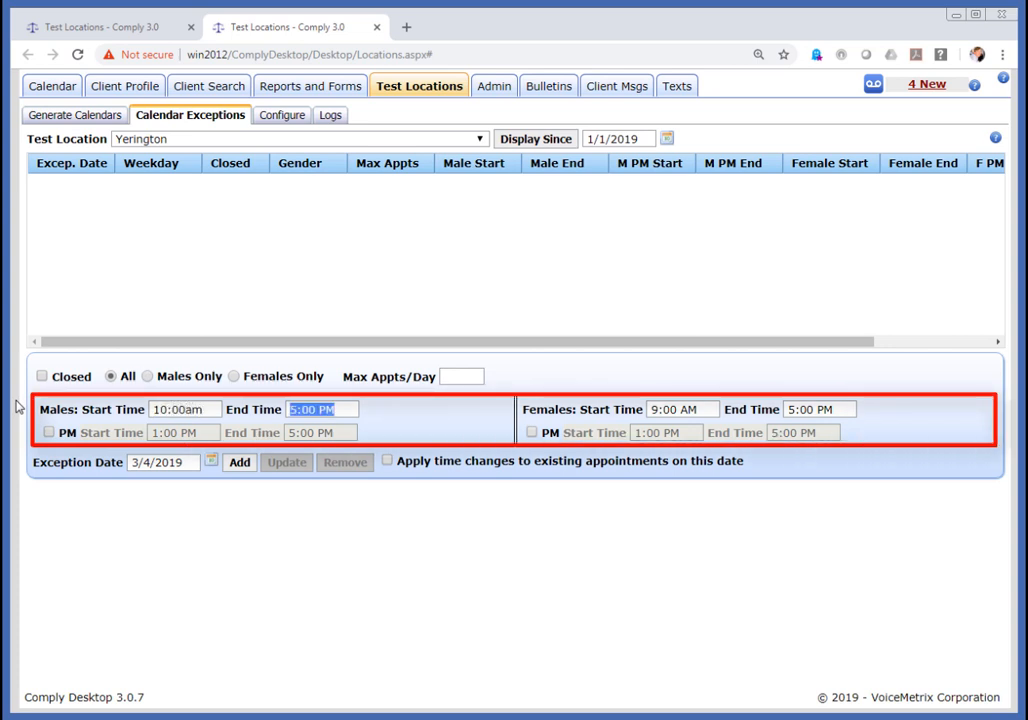
text(4:00pm)
Set the exception's female hours to 1:00 PM through 4:00 PM and add the exception to Yerington
key(Tab)
key(Tab)
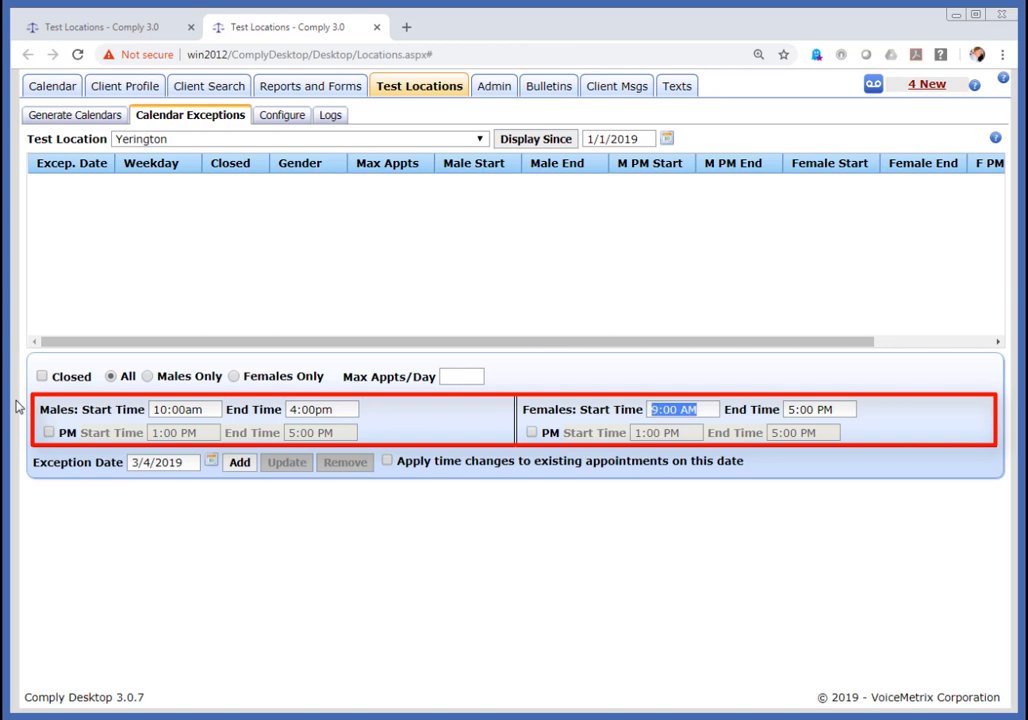
text(1:00pm)
key(Tab)
text(4:00pm)
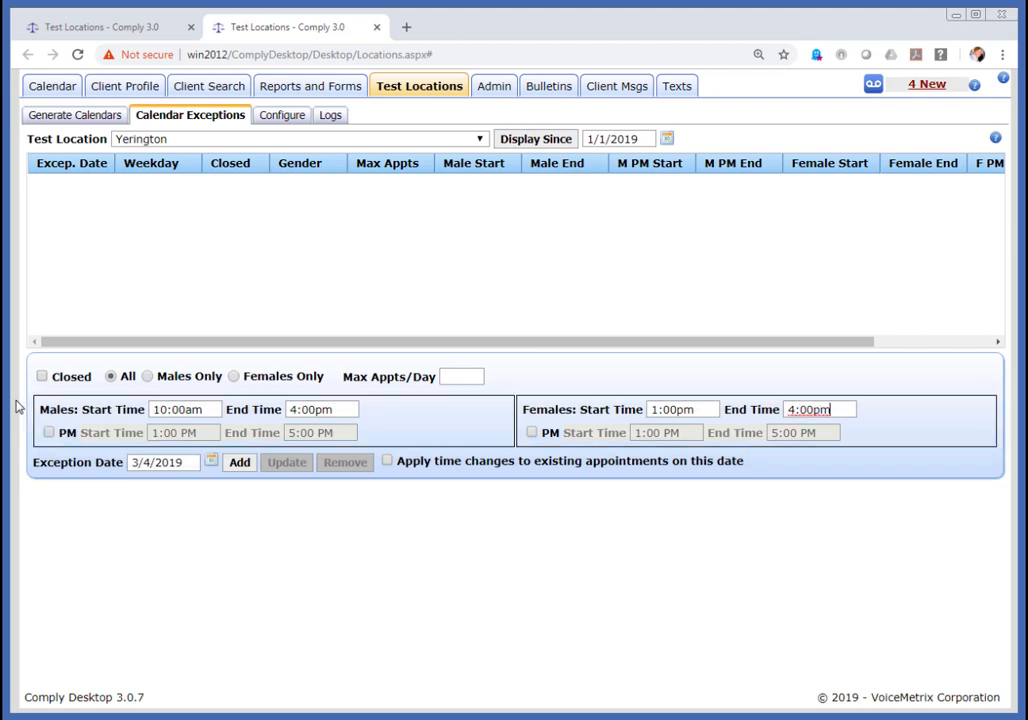
click(240, 464)
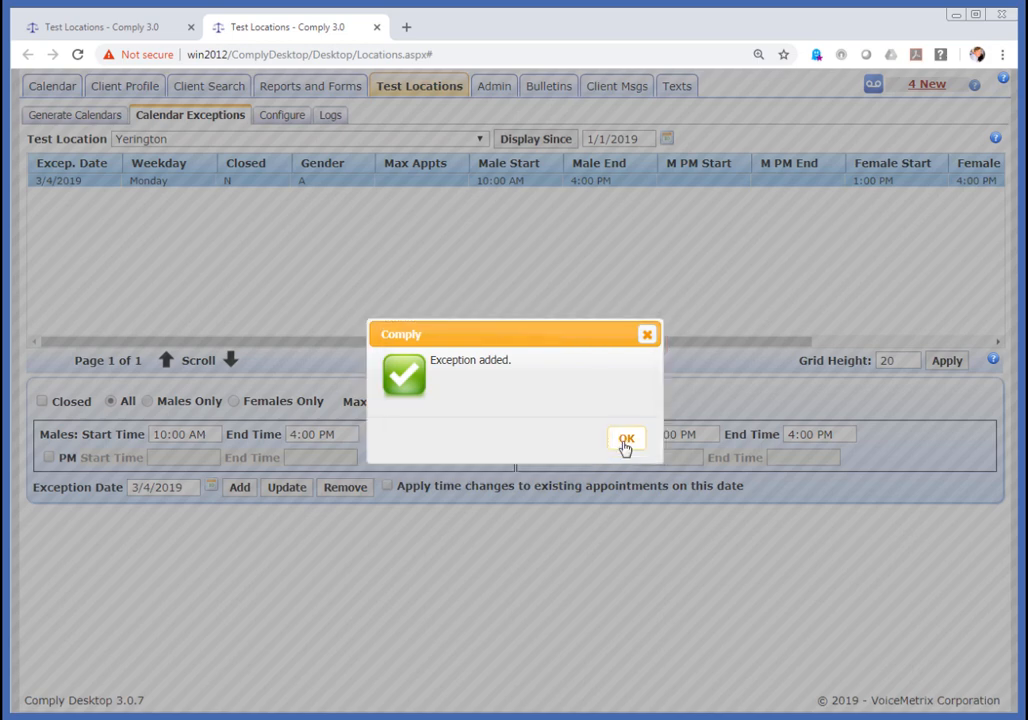
click(623, 442)
Add another Yerington exception for 3/12/2019 with the same male and female hours
click(212, 487)
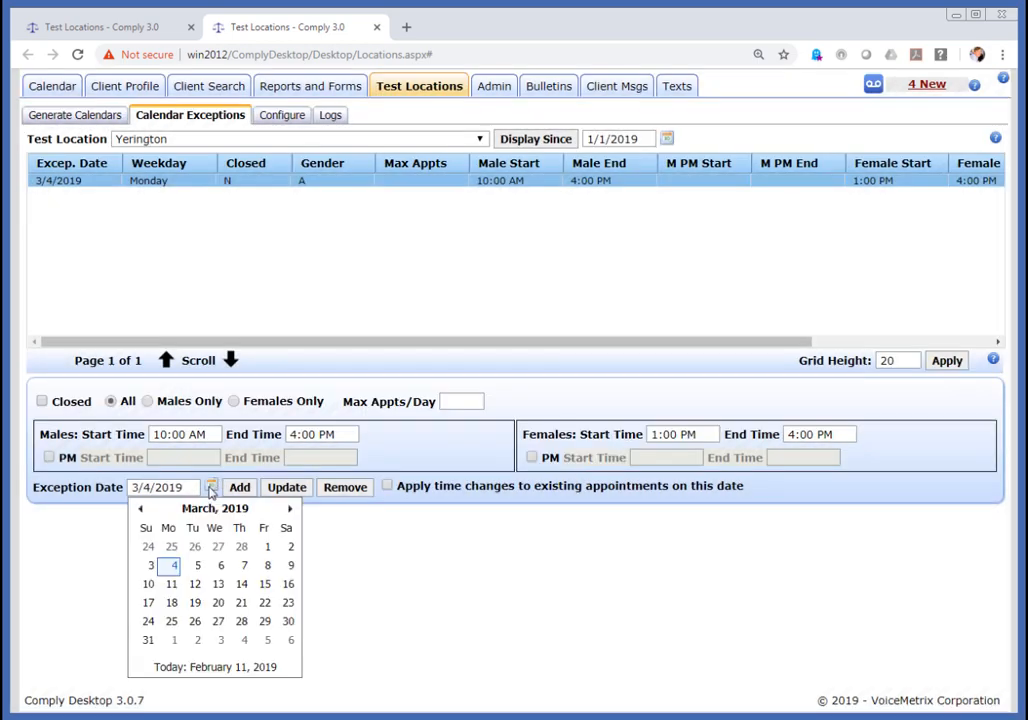
click(196, 587)
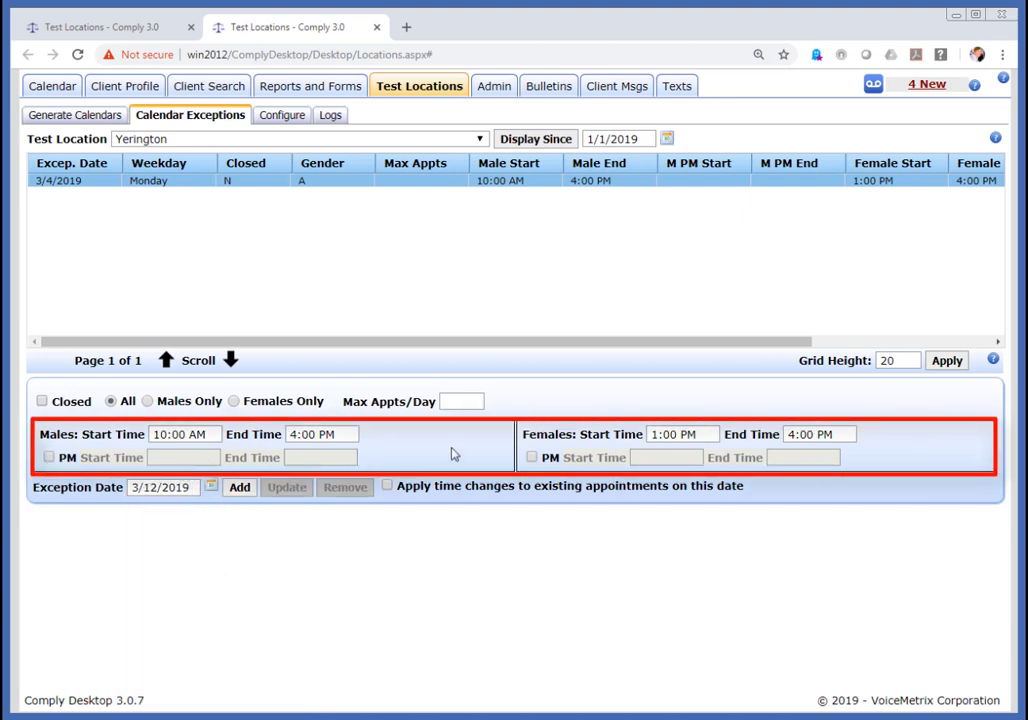
click(241, 494)
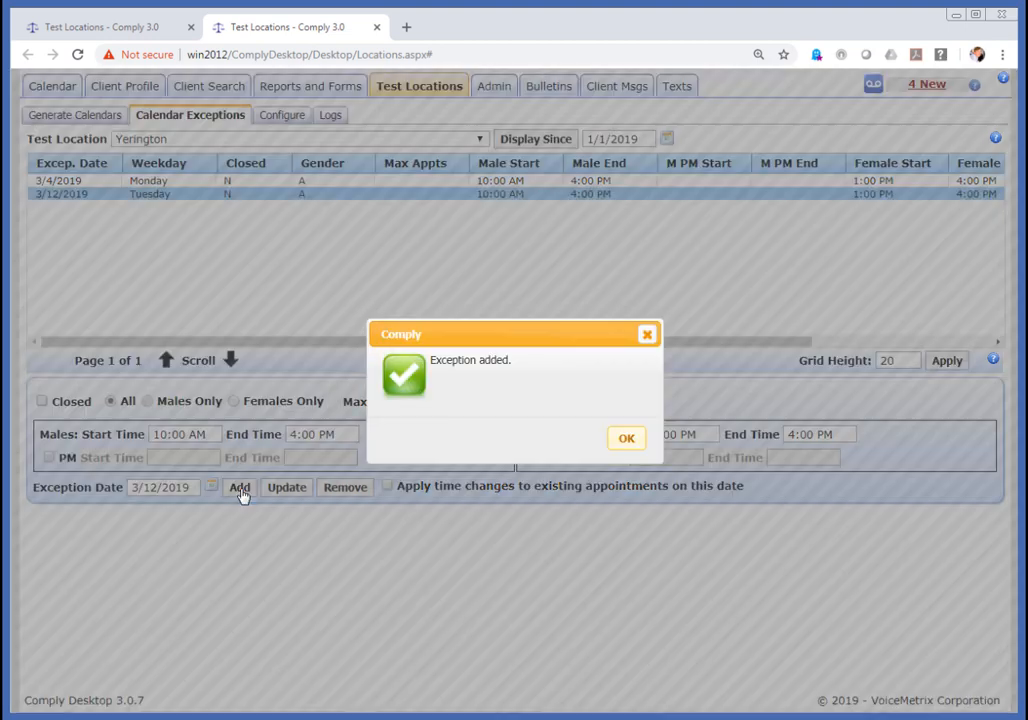
click(624, 441)
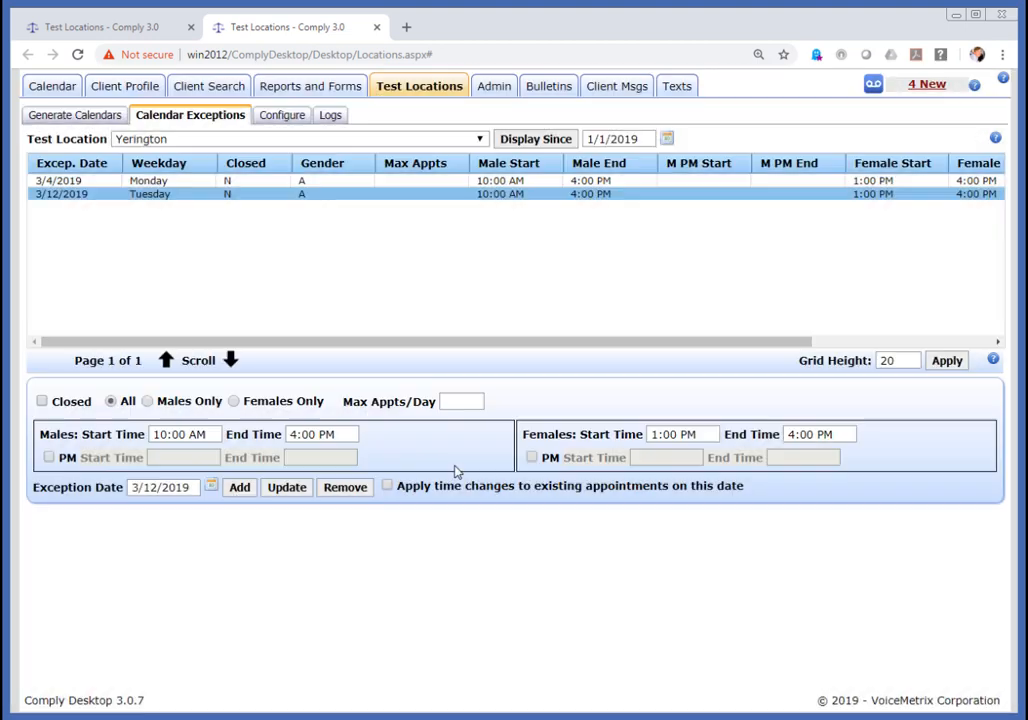
Add a Yerington exception for 3/20/2019 using the same male and female hours
click(211, 487)
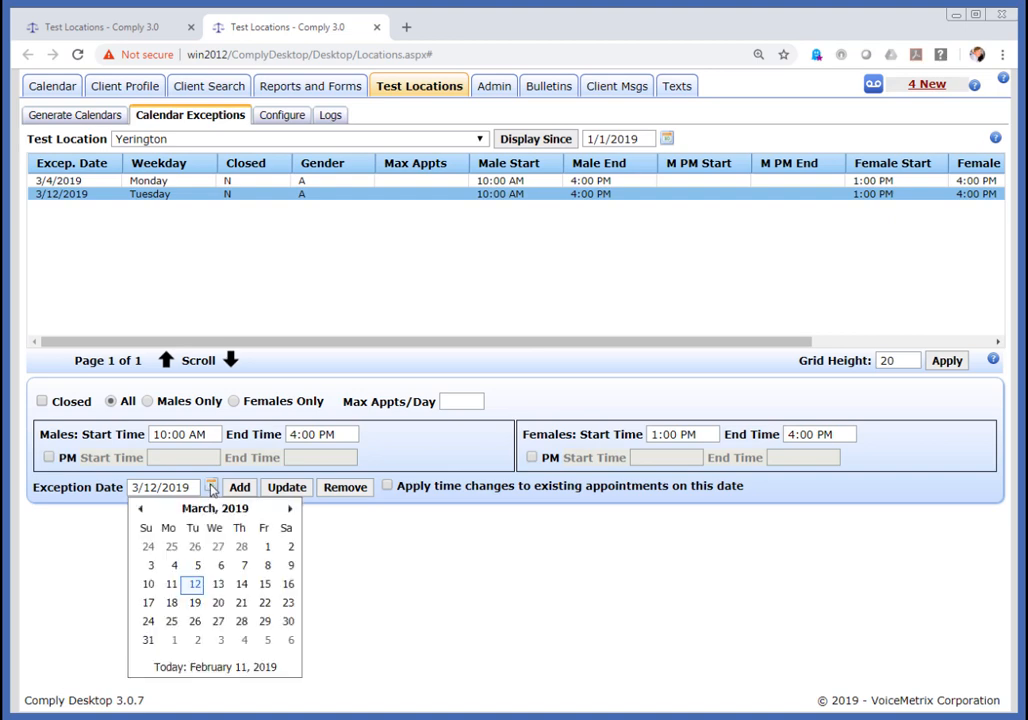
click(216, 606)
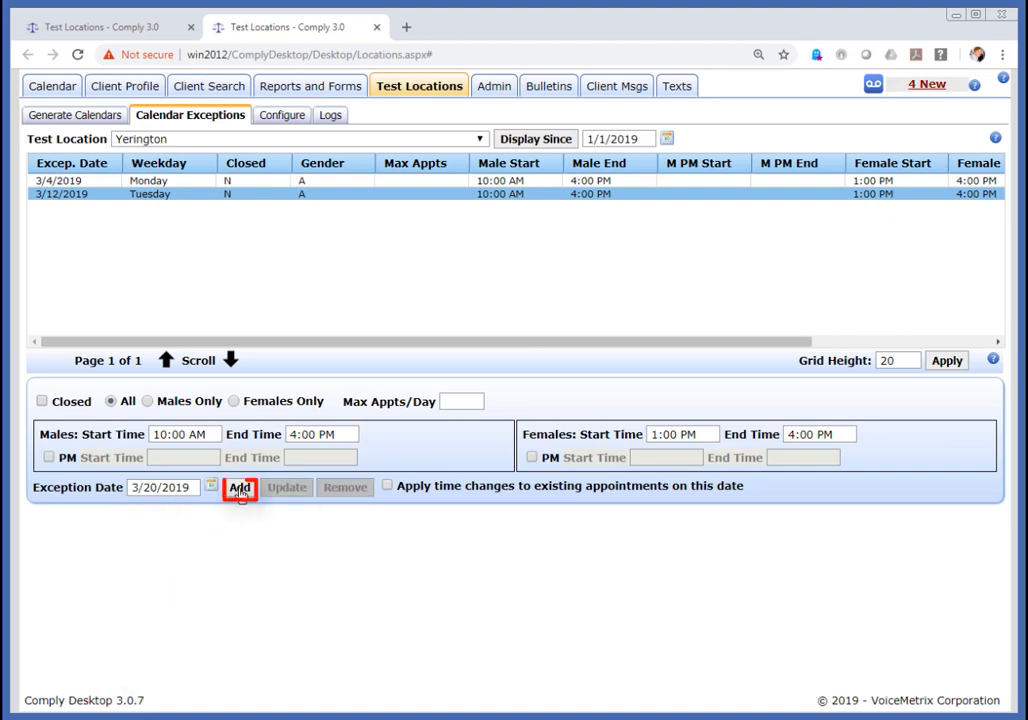
click(240, 490)
click(624, 440)
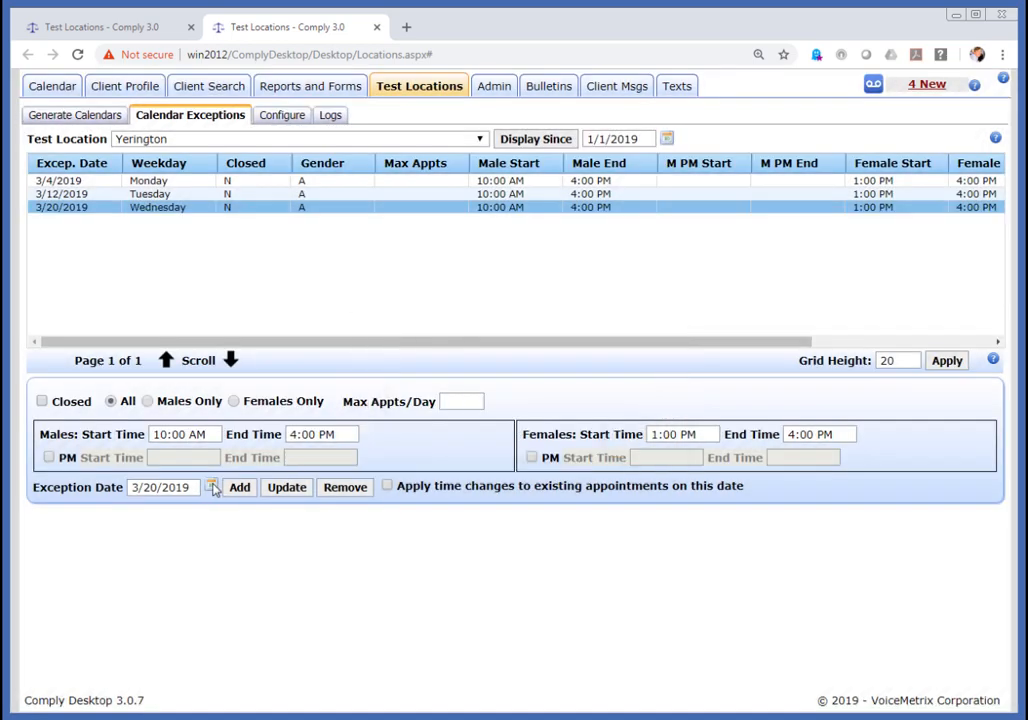
Add a Yerington exception for 3/27/2019, keeping the same male and female hours
click(213, 488)
click(216, 620)
click(239, 487)
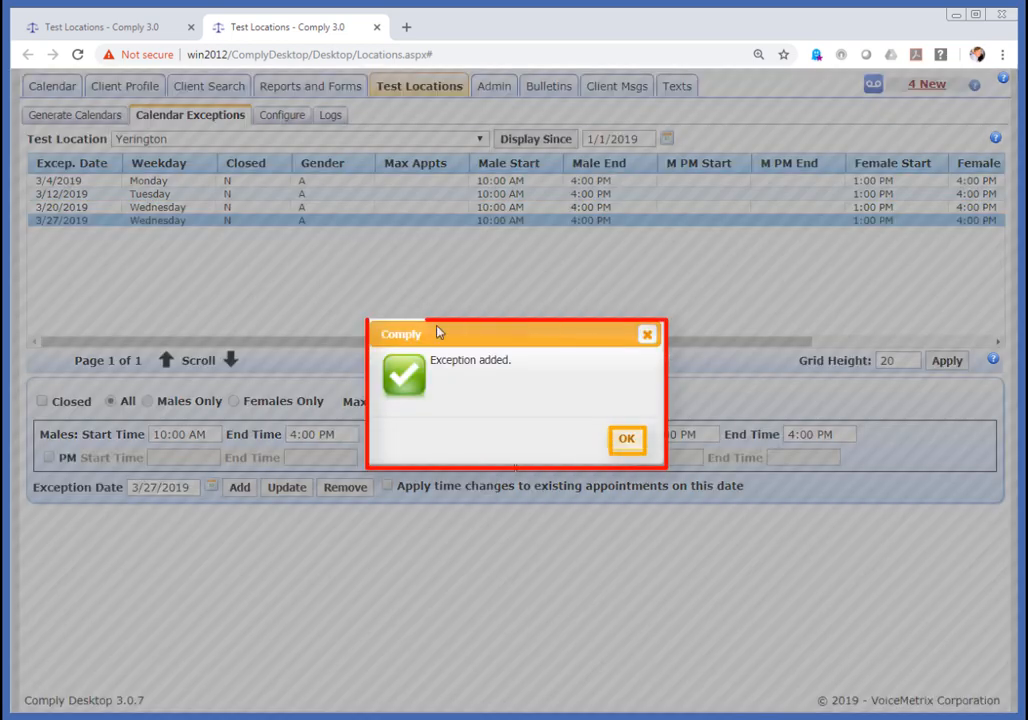
click(625, 439)
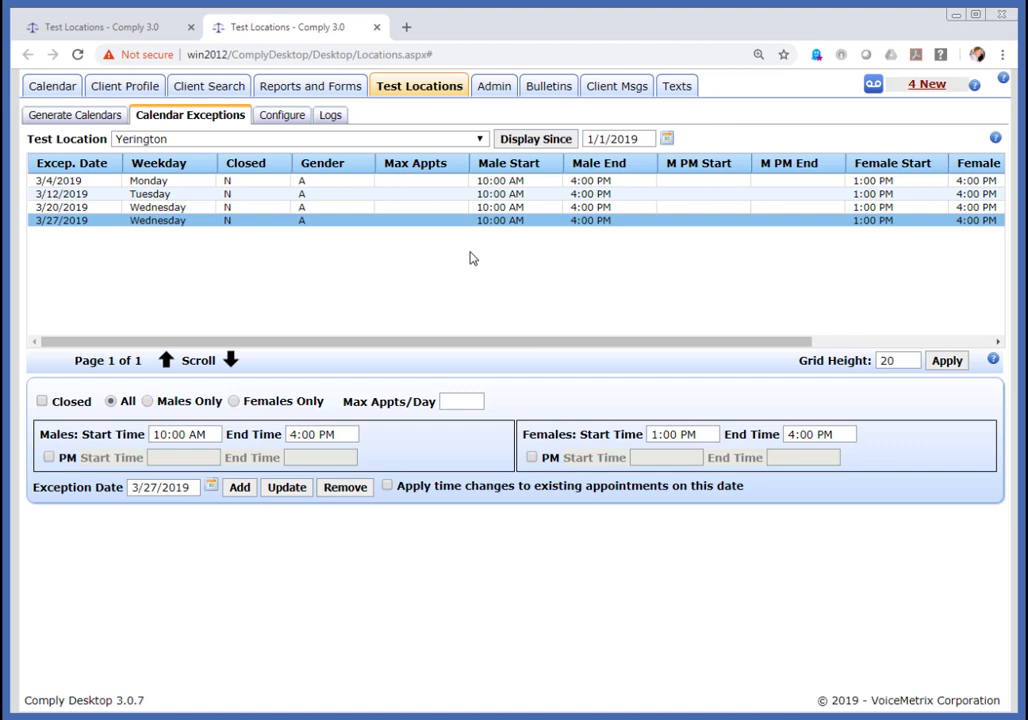
click(667, 138)
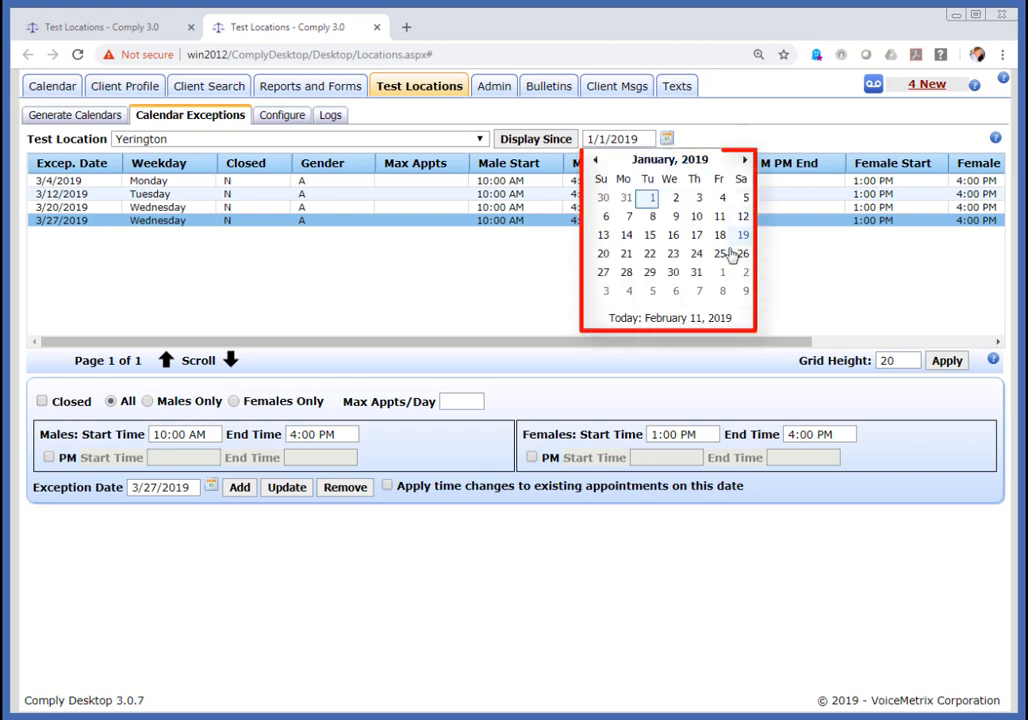
click(696, 273)
click(536, 139)
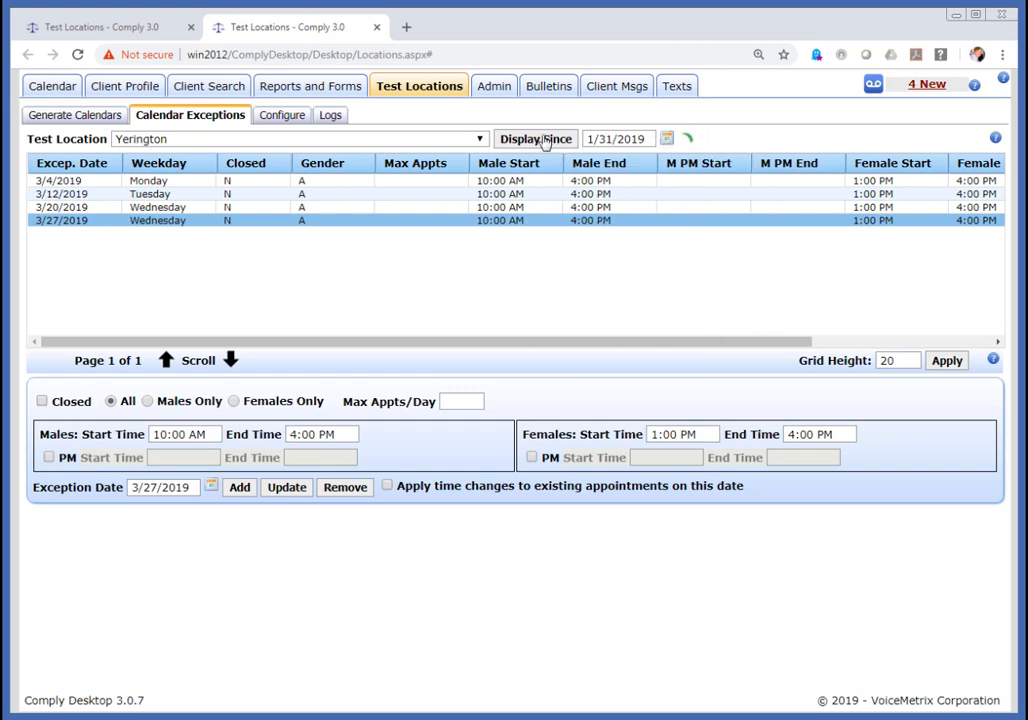